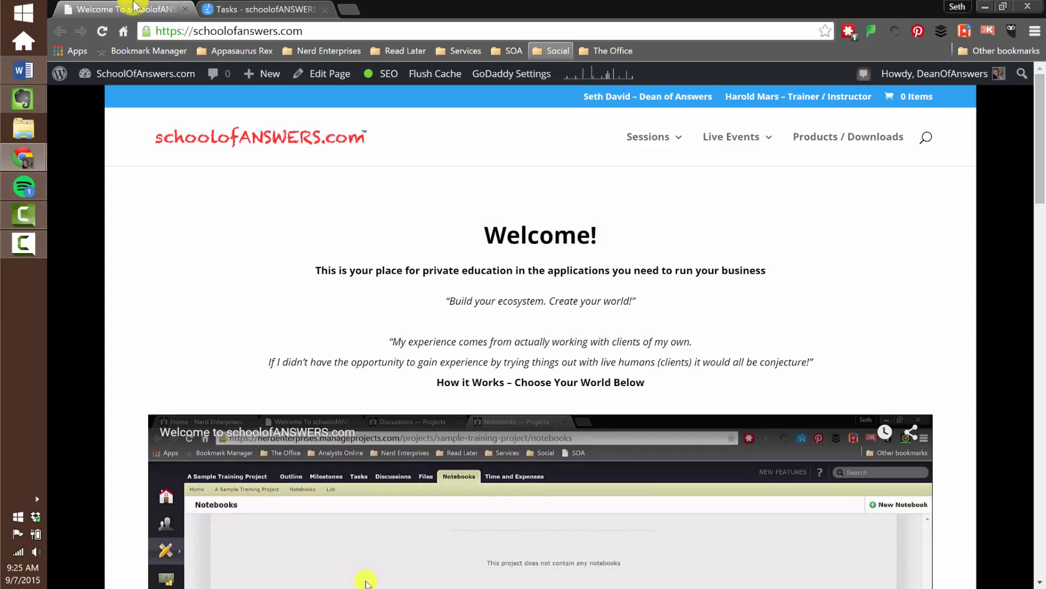
Switch to the Active Collab tasks page and add a task list named "Newsletter" to the schoolofANSWERS.com project.
click(243, 11)
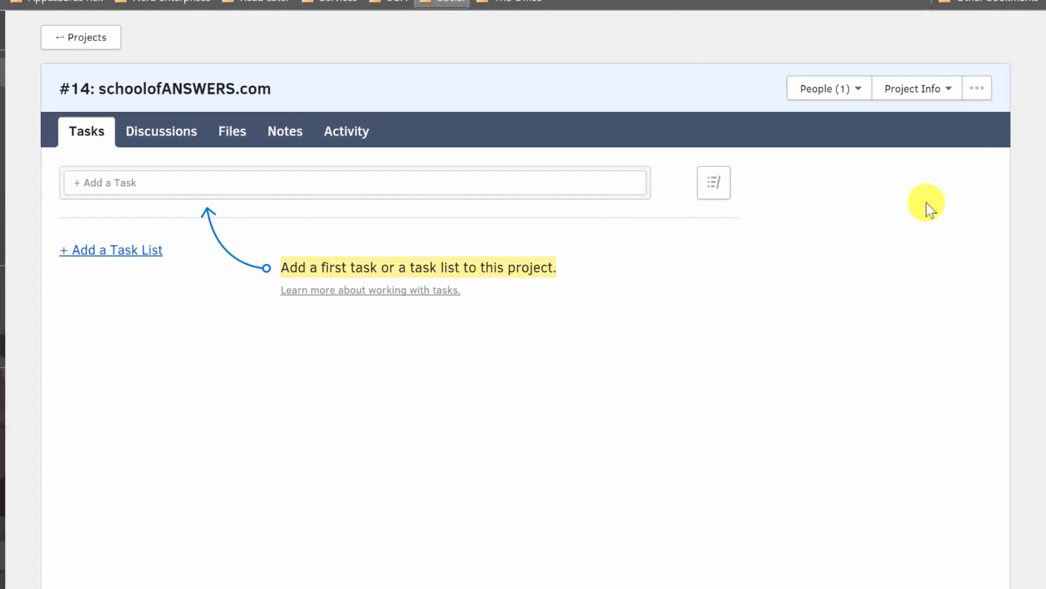
click(106, 249)
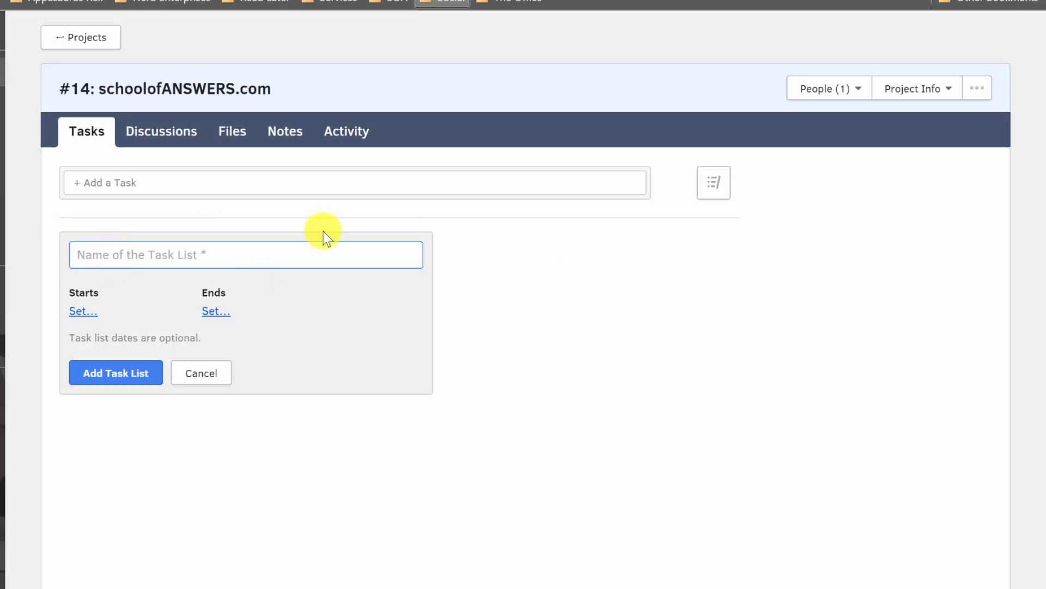
text(Newsletter)
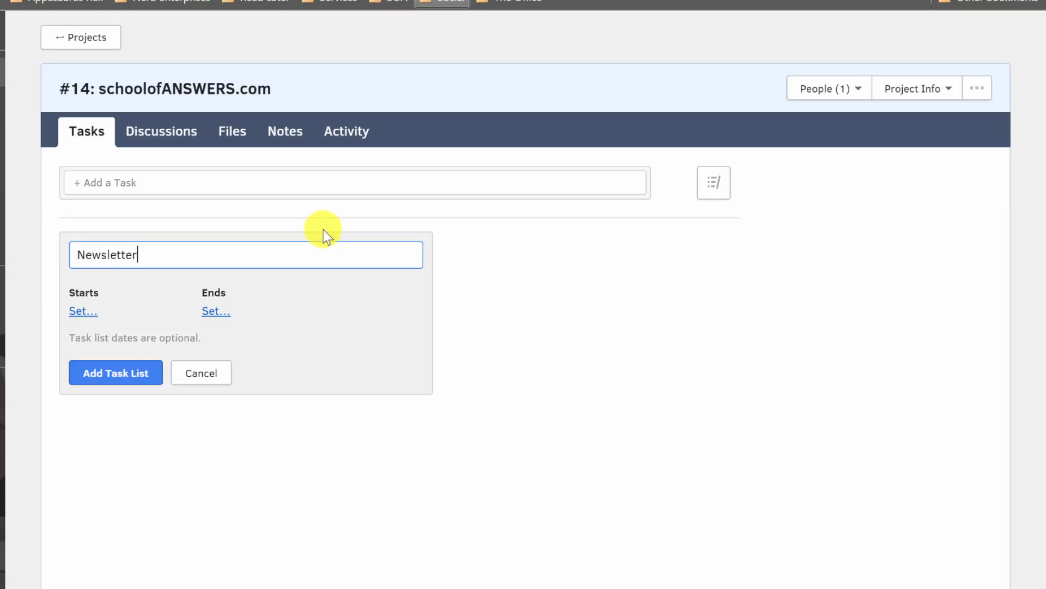
key(Return)
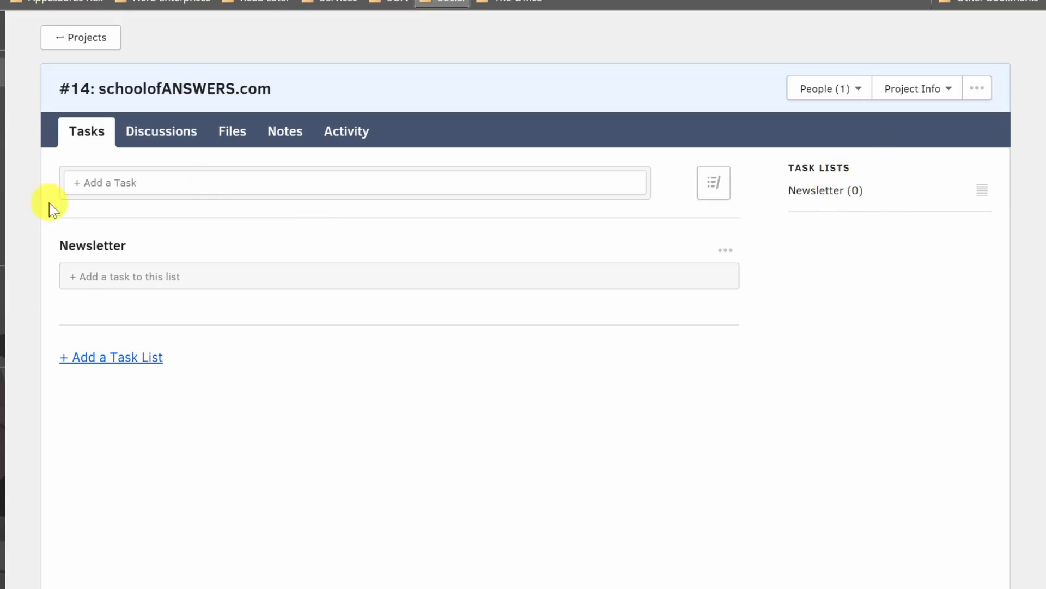
Add a second task list named "Private Sessions" to the project.
click(99, 358)
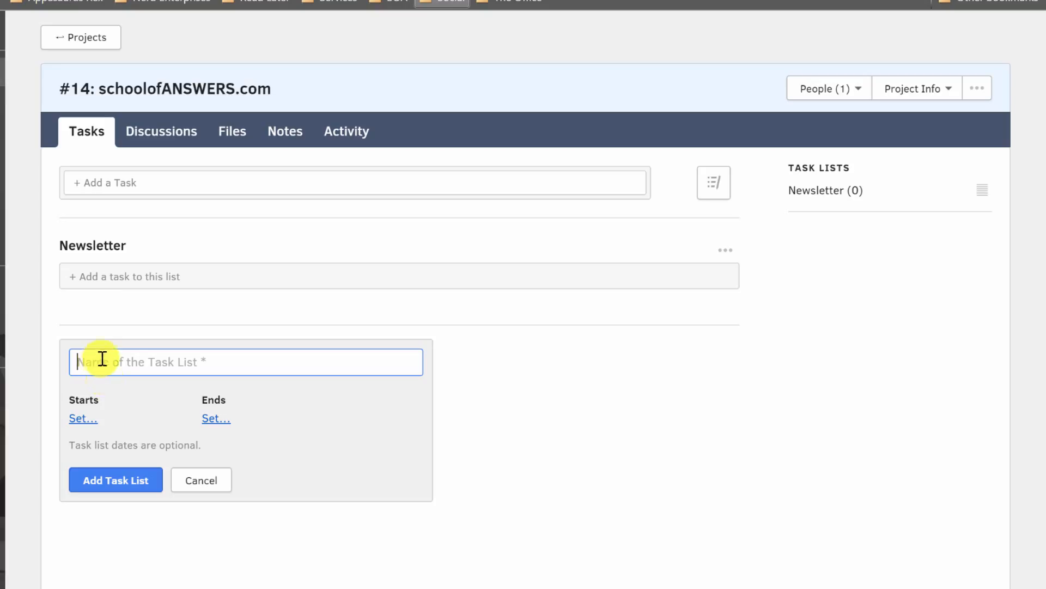
text(Private Sessions)
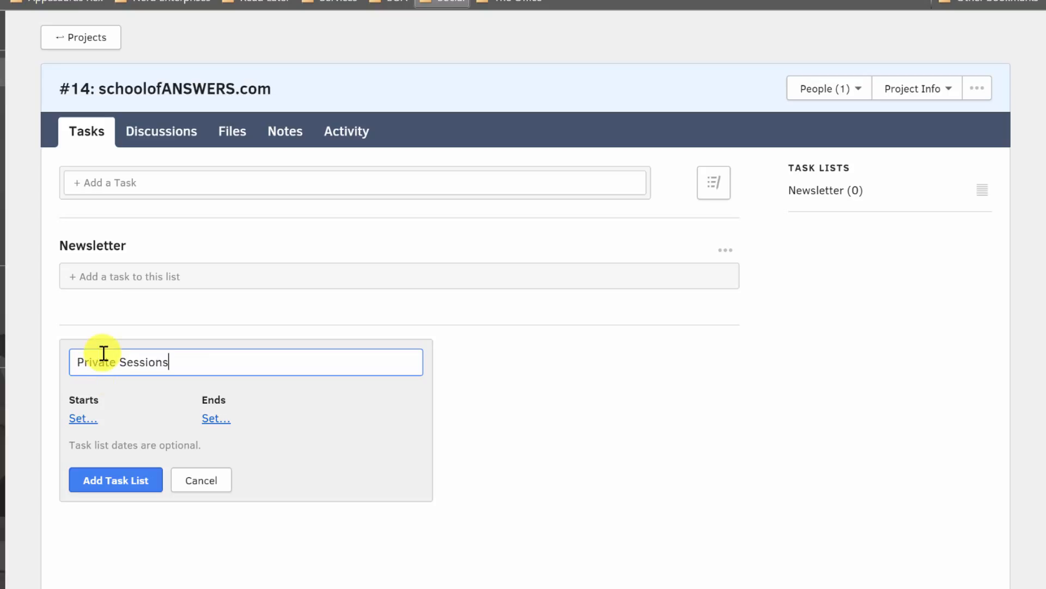
key(Return)
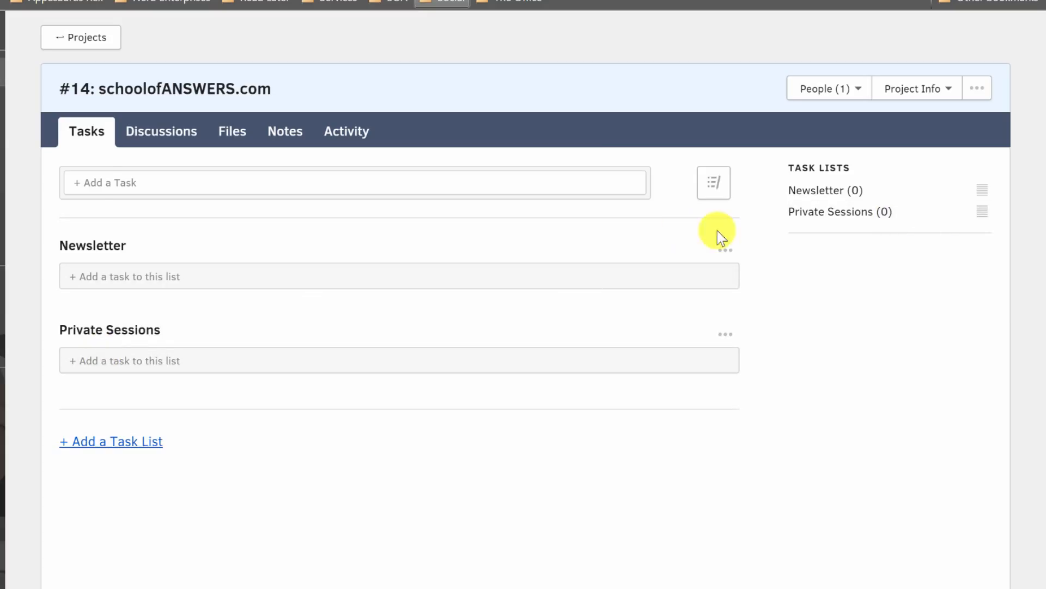
click(91, 182)
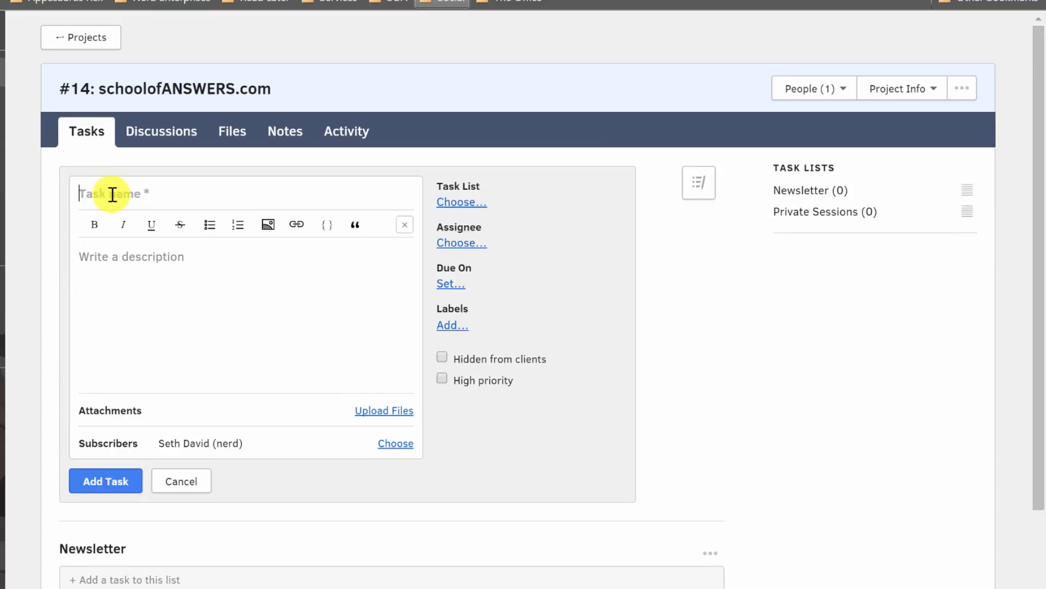
click(462, 202)
click(463, 219)
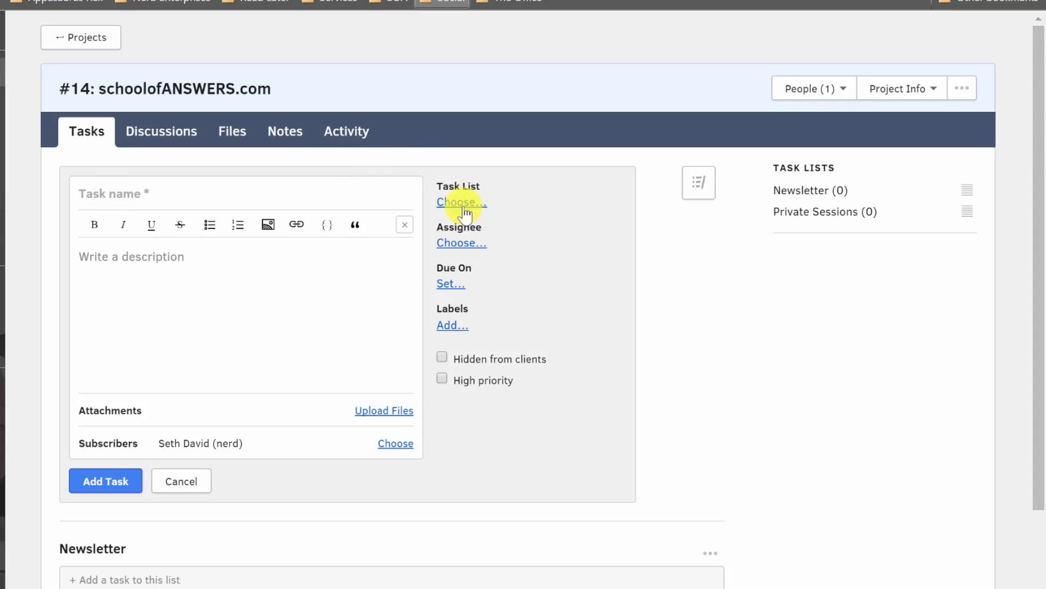
click(182, 481)
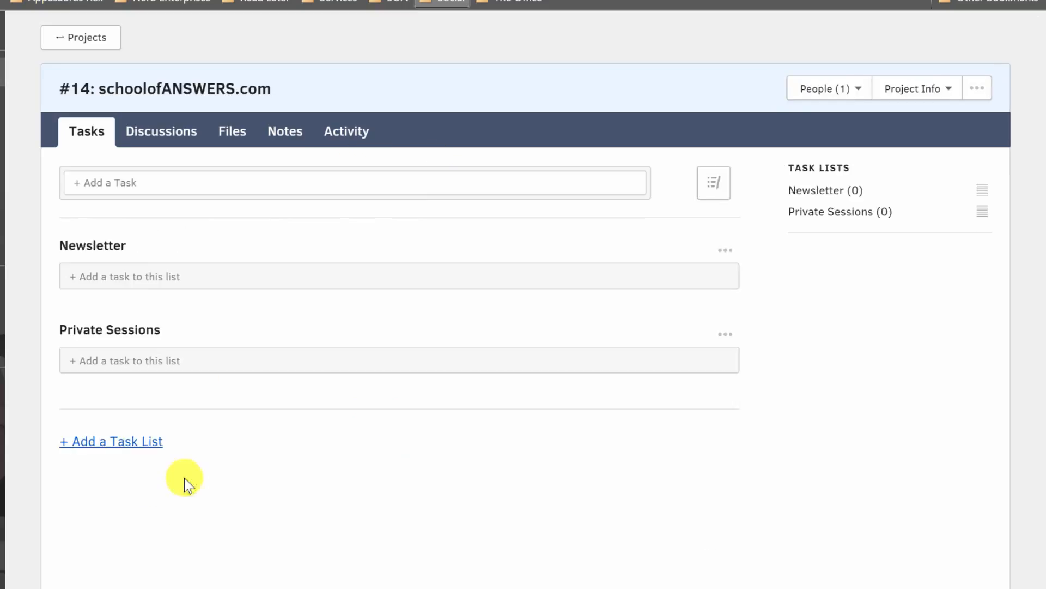
Add a task named "Write a weekly newsletter" with the description "Bla bla" to the Newsletter list.
click(125, 286)
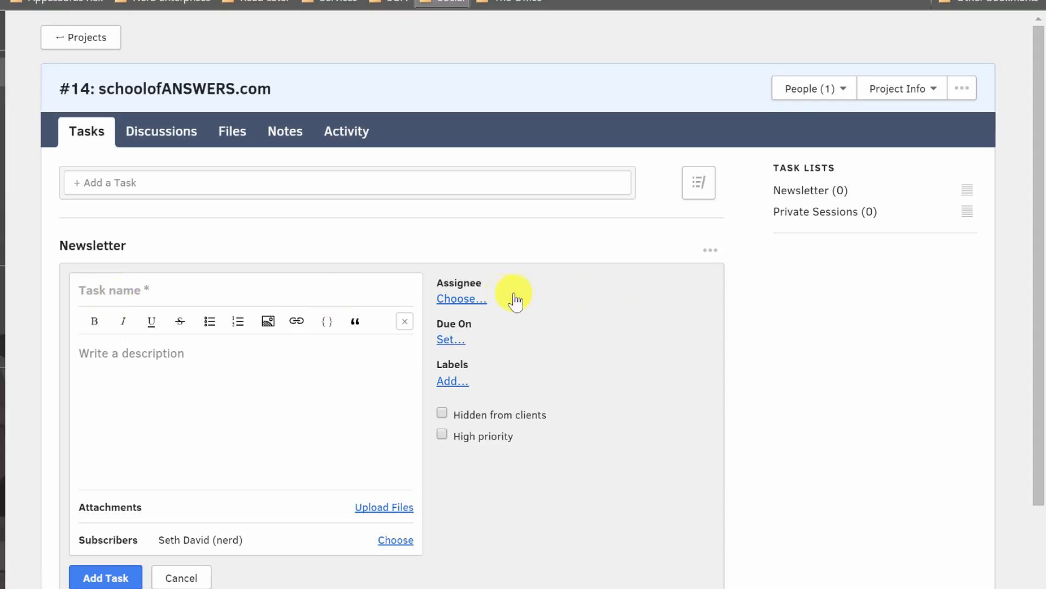
text(W)
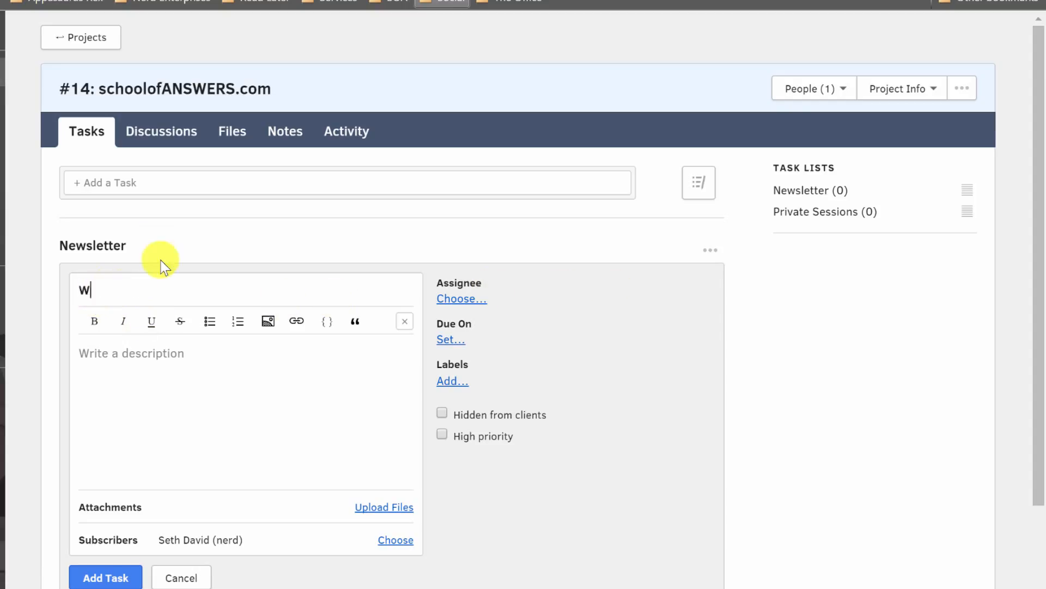
text(rite a weekly newsl)
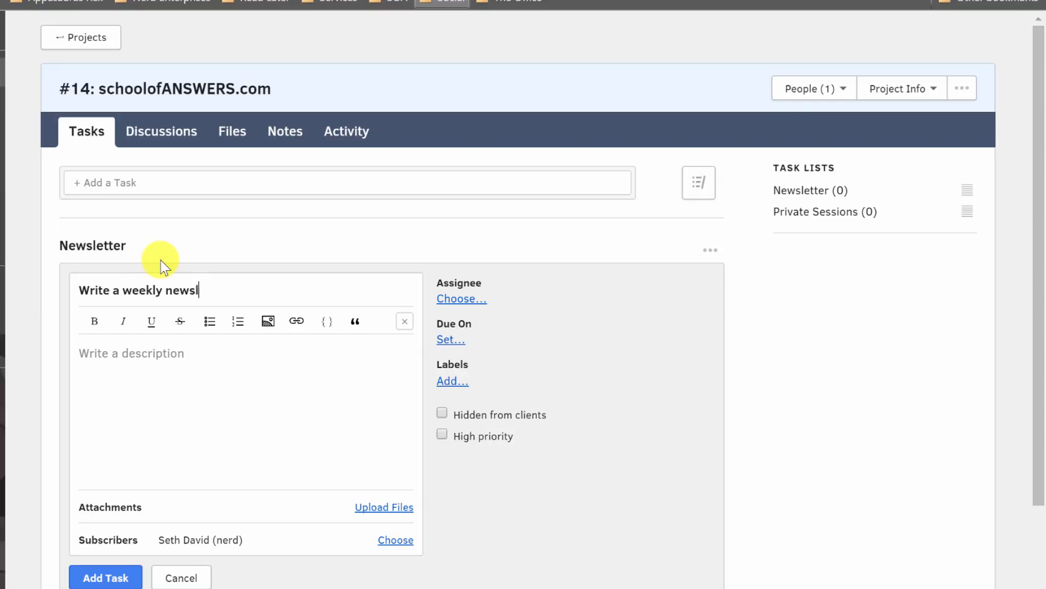
text(etter)
click(128, 373)
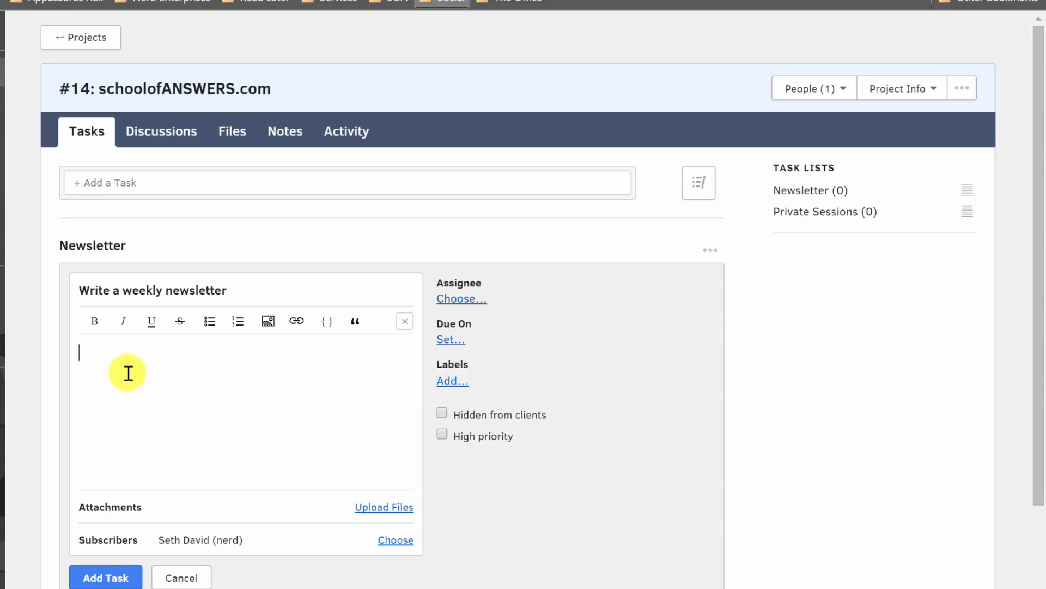
text(Bla bla)
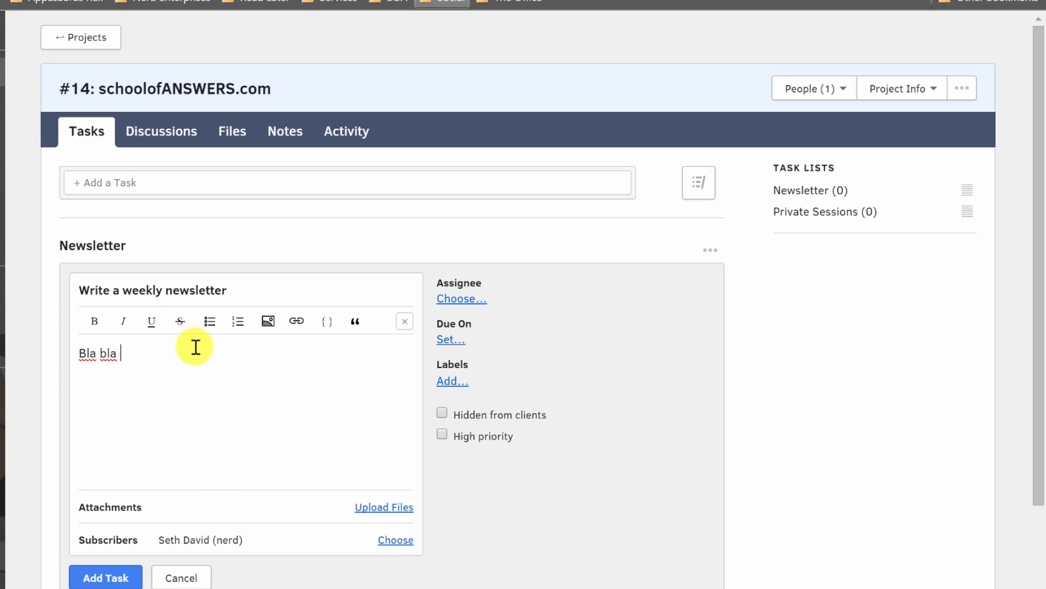
click(88, 575)
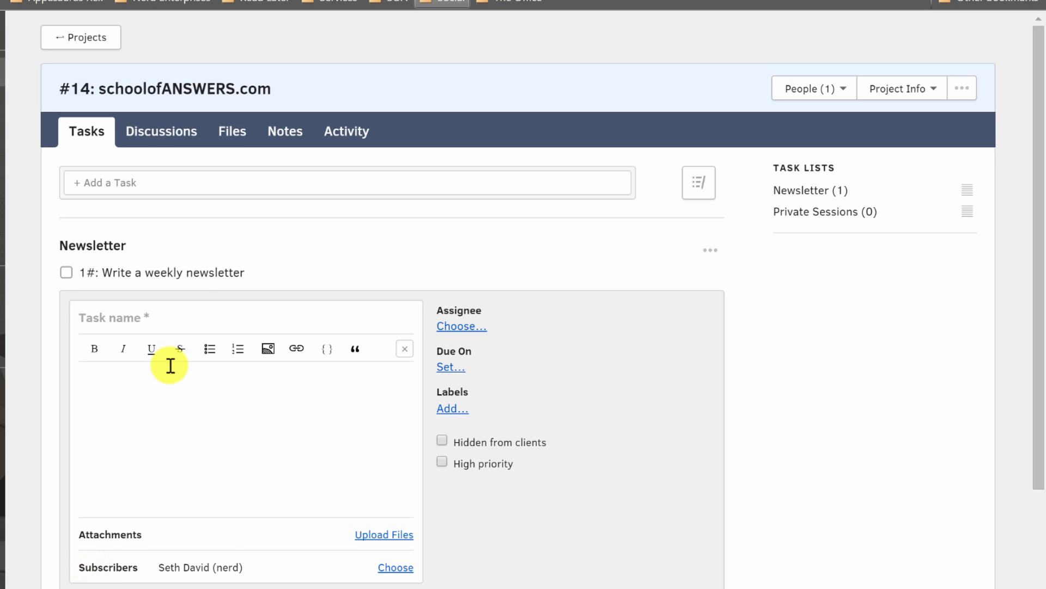
Draft a comment mentioning the team member on the "Write a weekly newsletter" task, discard the draft and close the task.
click(200, 278)
click(280, 245)
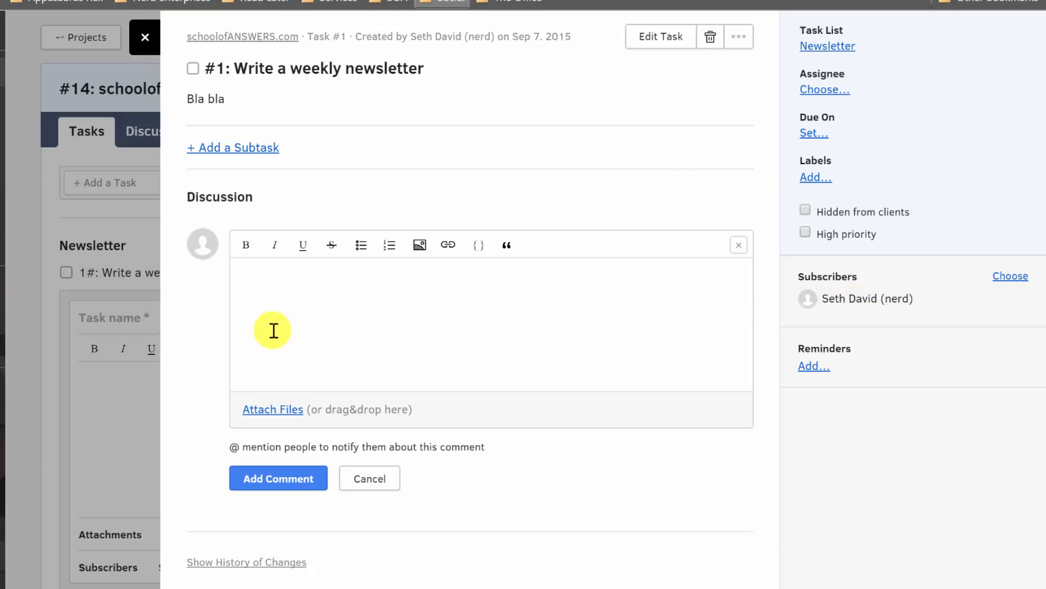
text(@seth)
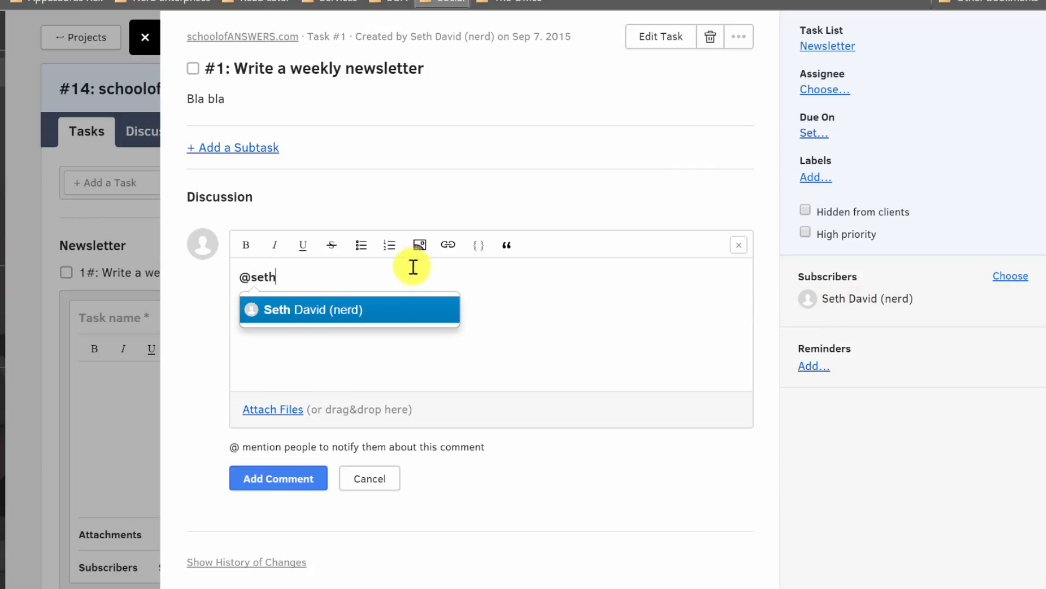
click(301, 303)
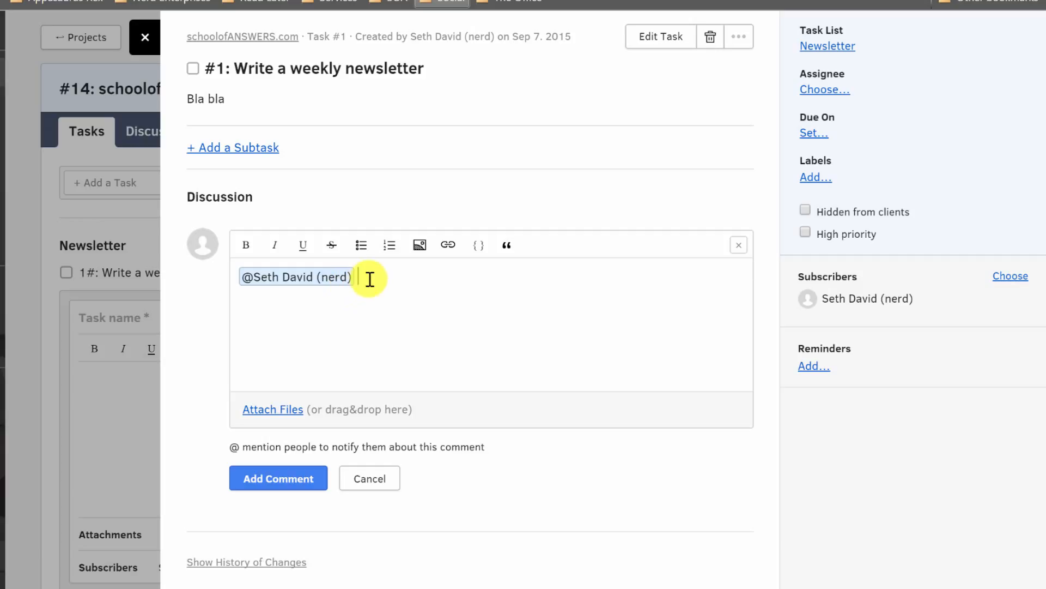
key(ctrl+a)
key(Delete)
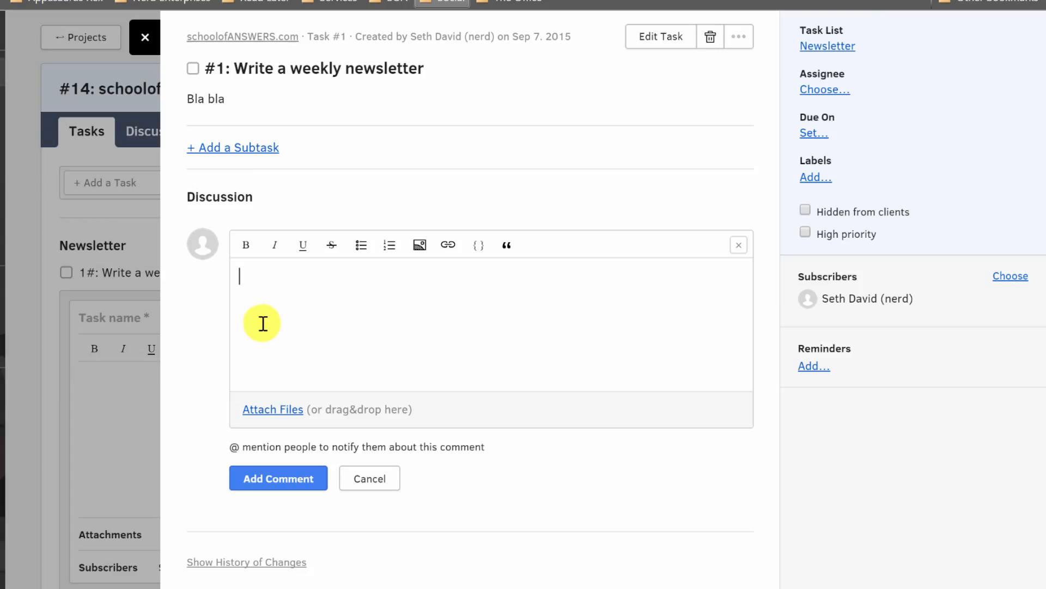
click(145, 38)
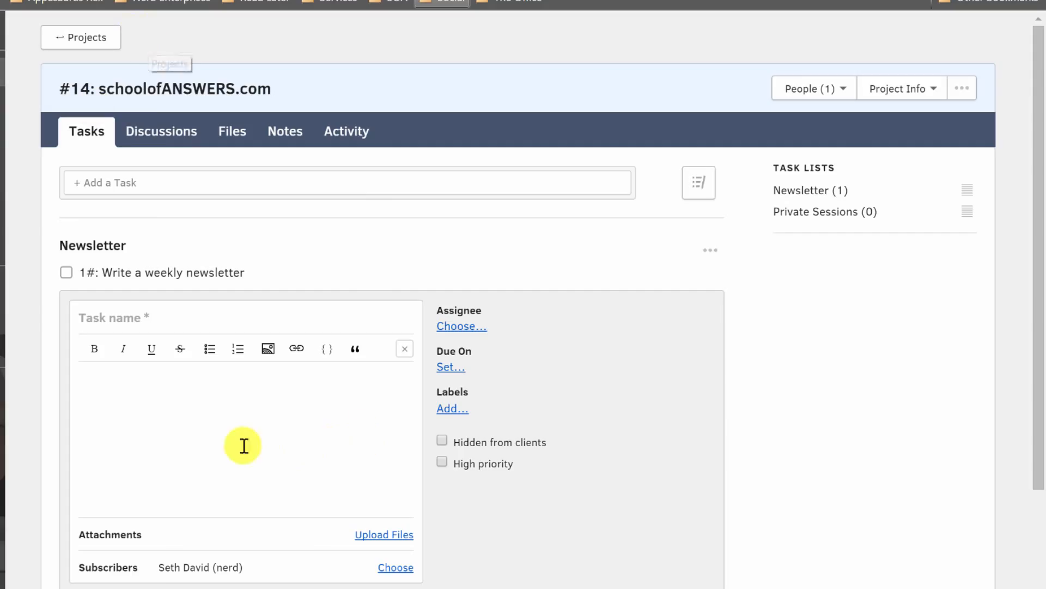
Set the blank Newsletter task's due date to September 7, 2015 and assign it to the listed team member.
click(461, 365)
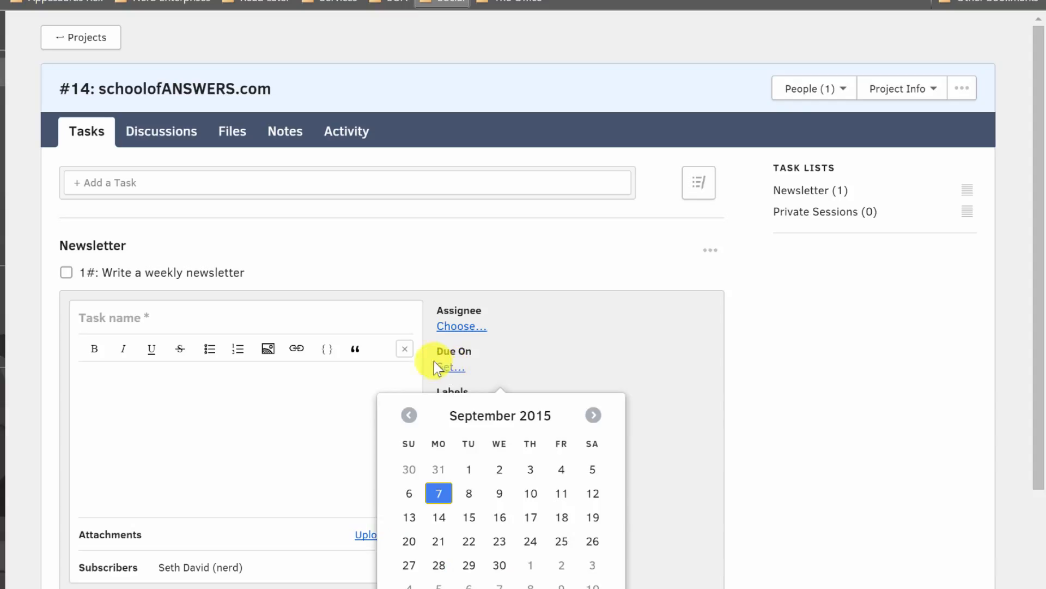
click(439, 493)
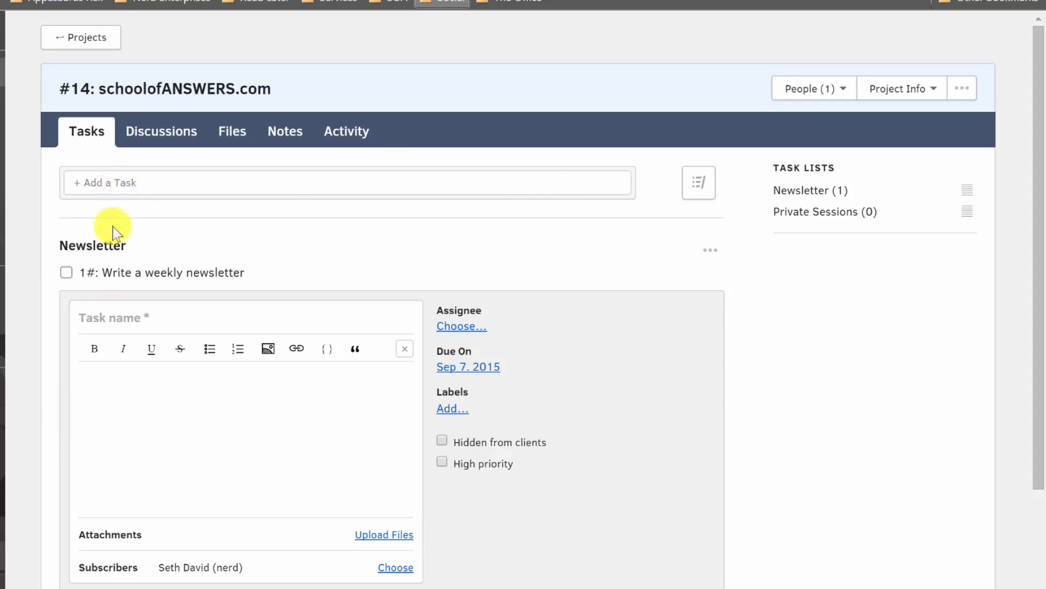
click(462, 327)
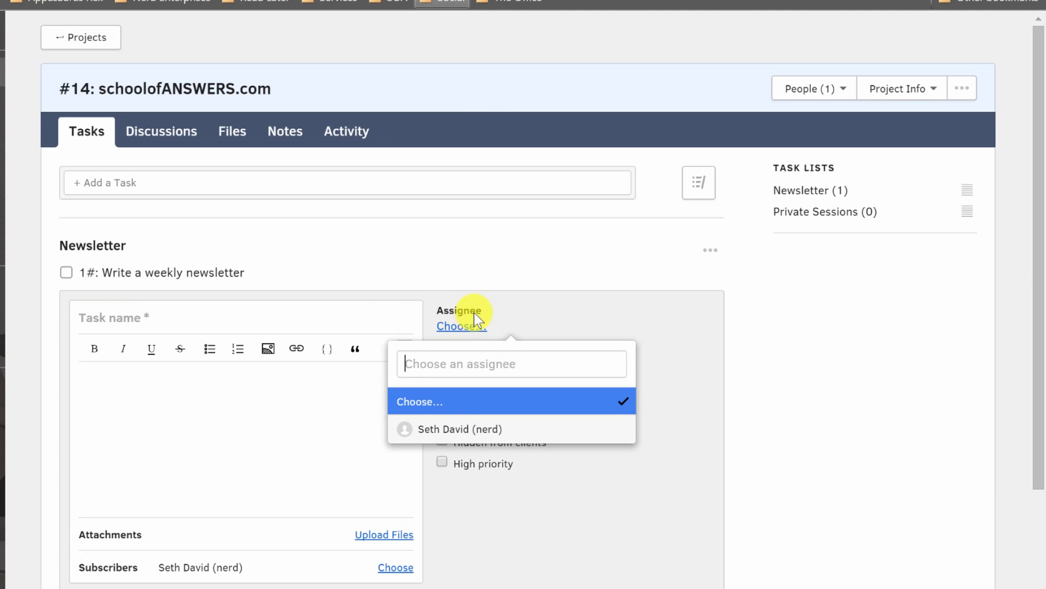
click(436, 450)
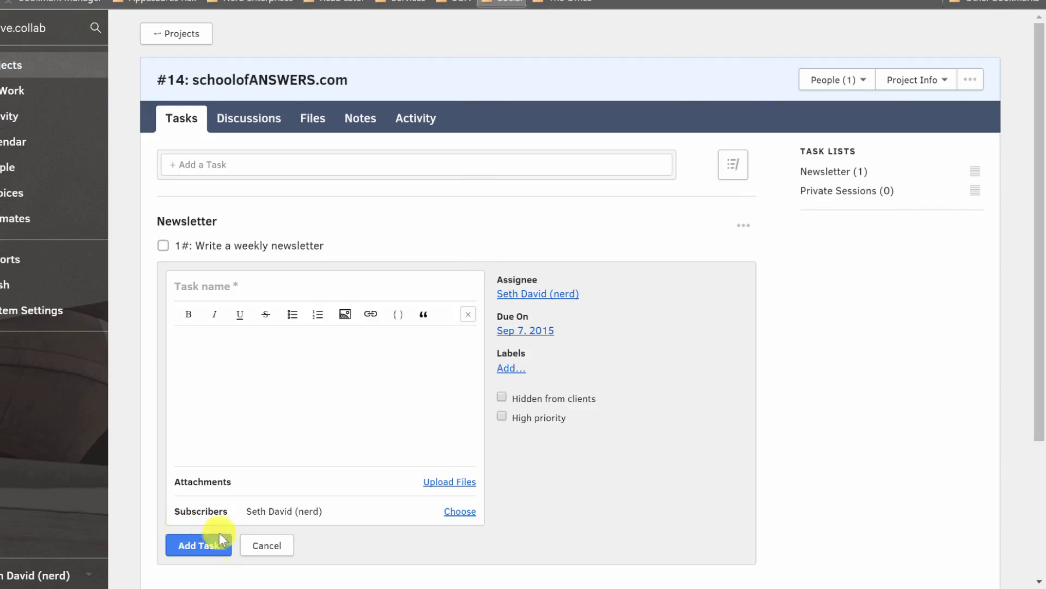
Try to add the new task to the Newsletter list without a task name.
click(191, 548)
scroll(192, 542, down, 4)
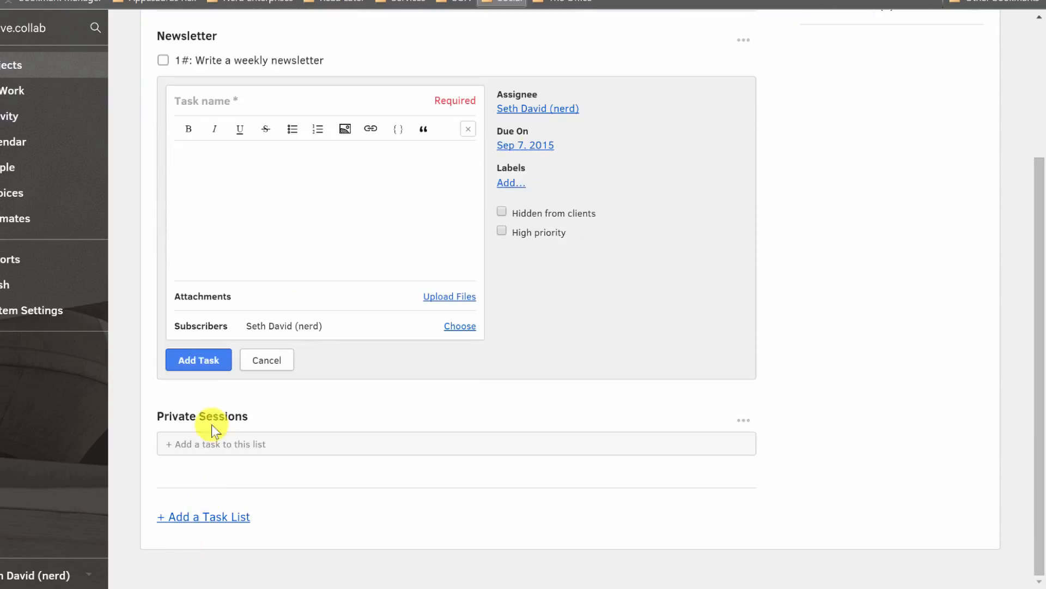
scroll(280, 419, up, 4)
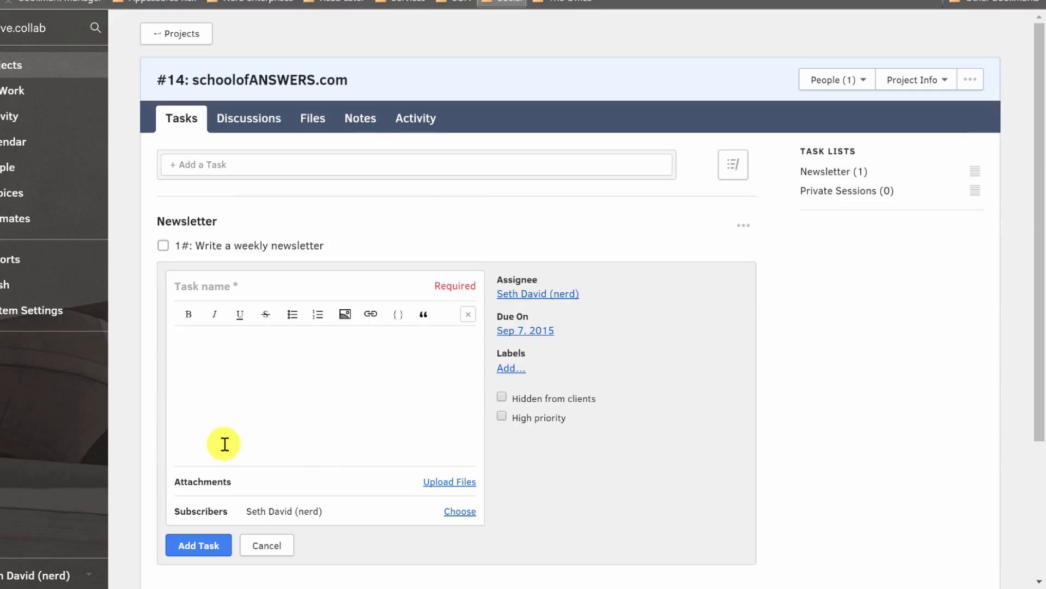
Name the new task "Hi Mom!", add it to the Newsletter list and close the empty task form.
click(213, 286)
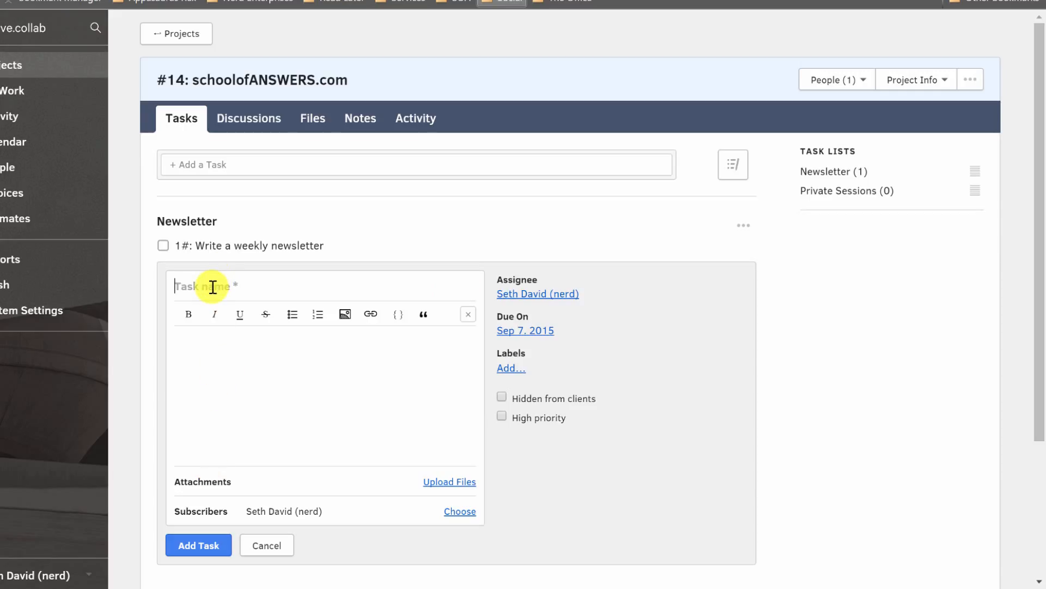
text(Hi Mom!)
click(205, 548)
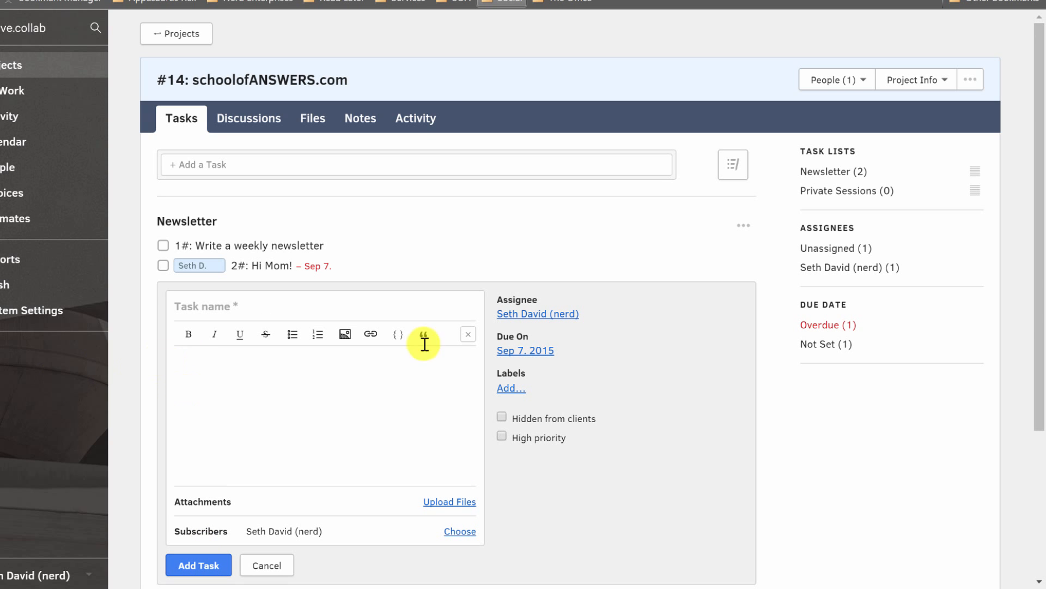
click(261, 567)
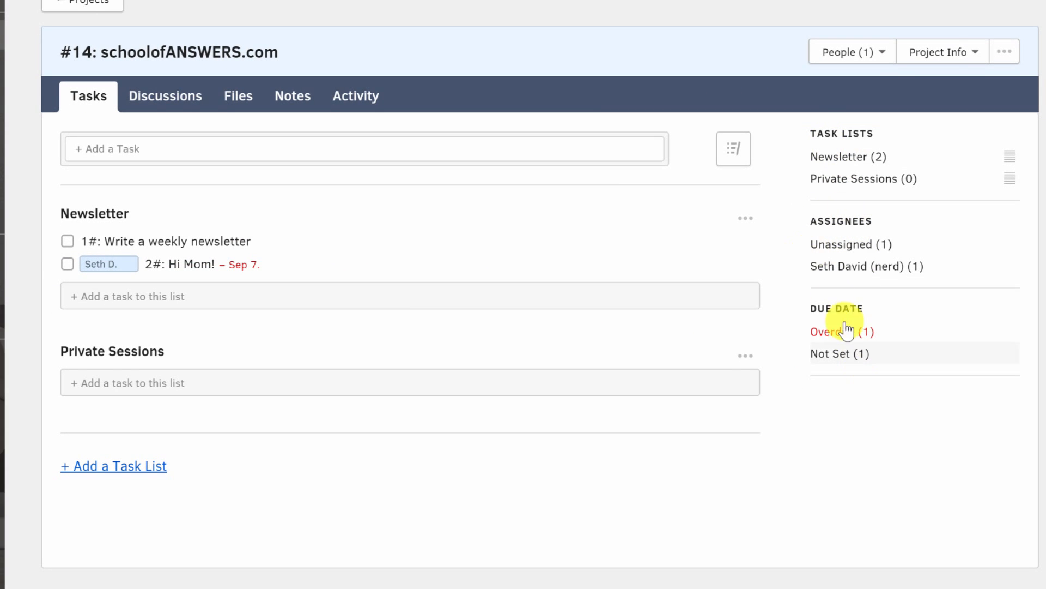
Filter the tasks to those without a due date and set the due date of "Write a weekly newsletter" to September 11, 2015.
click(841, 361)
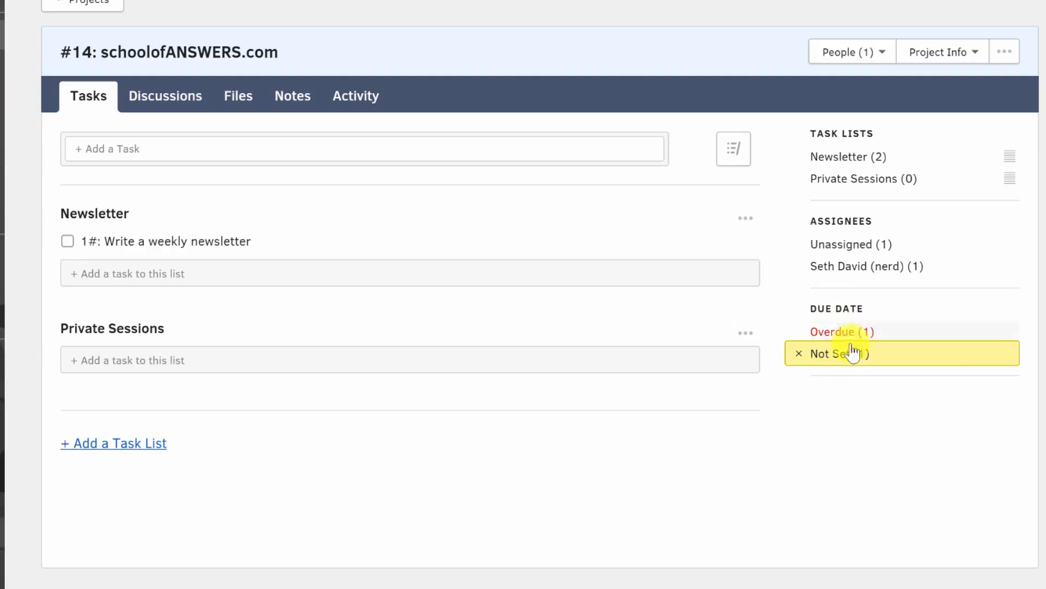
mouse_move(233, 245)
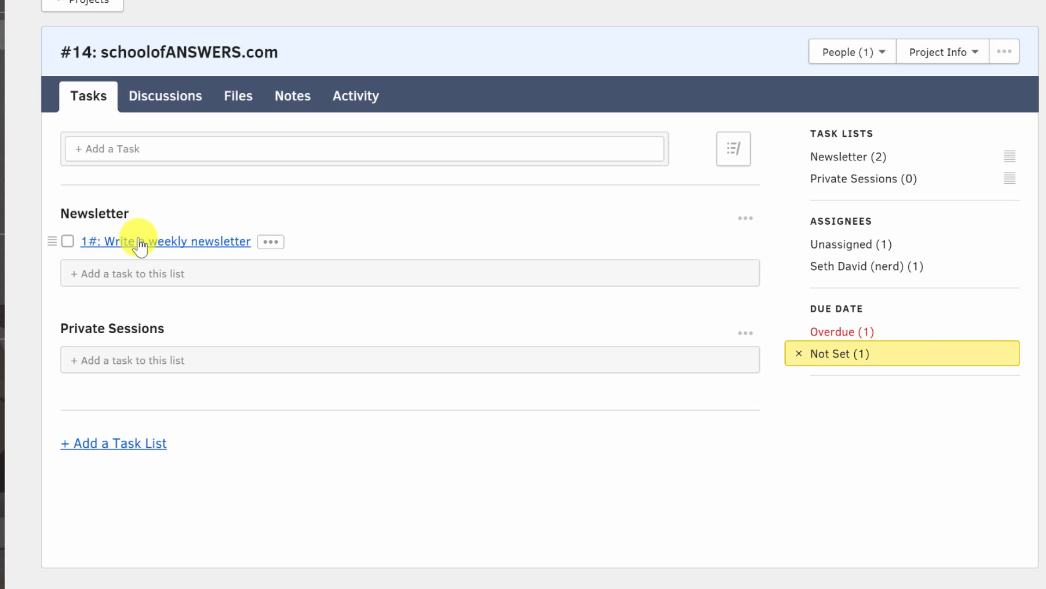
click(271, 242)
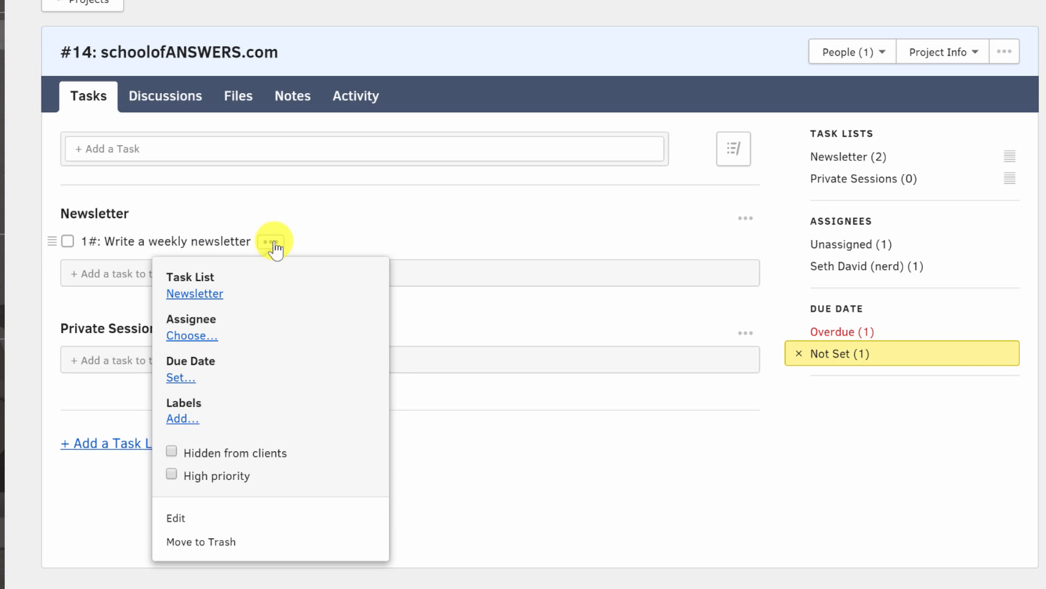
click(180, 377)
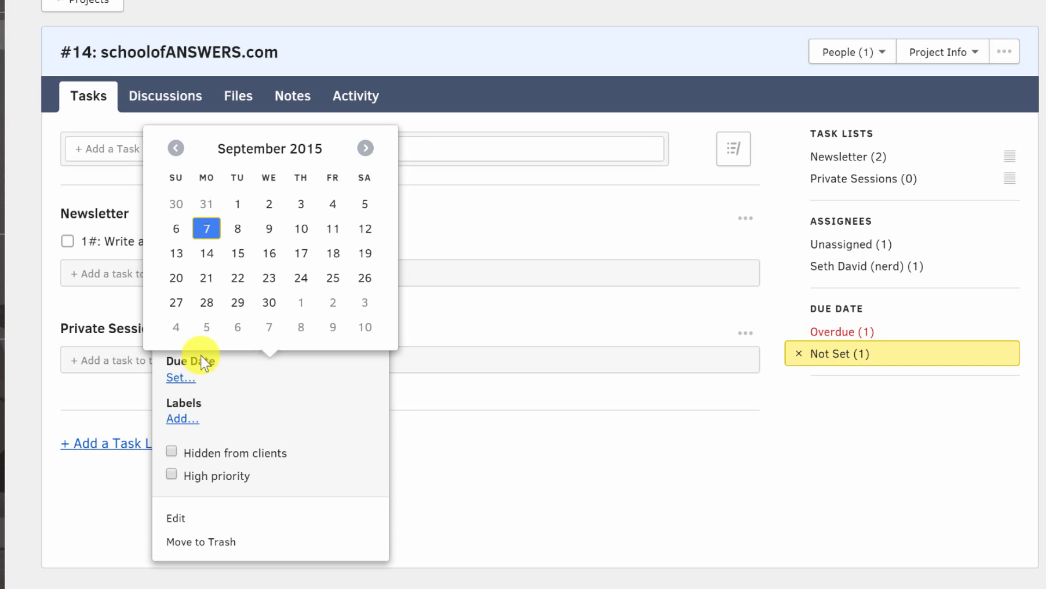
click(333, 228)
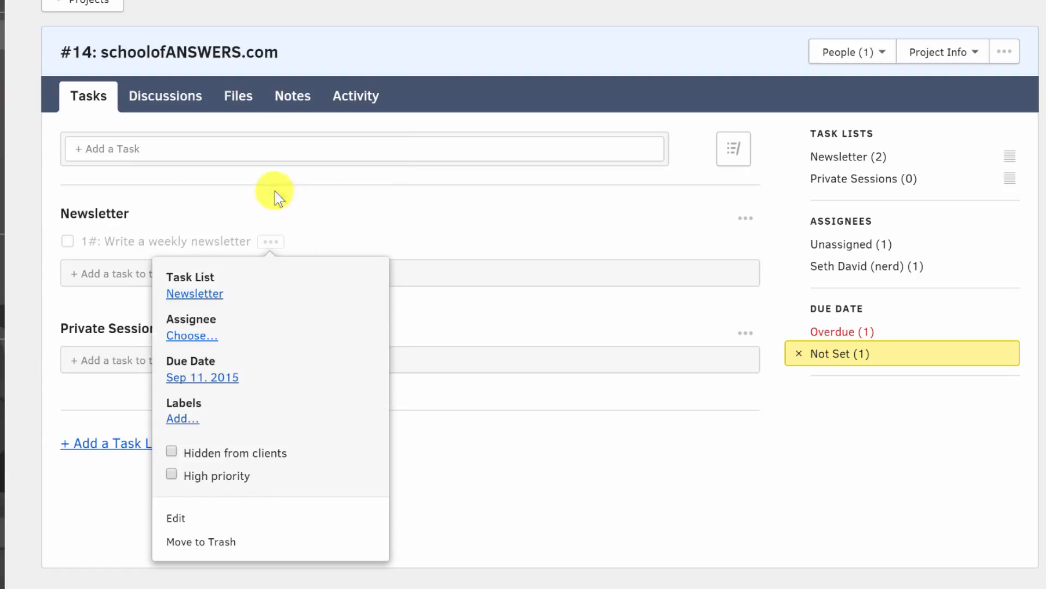
Clear the due date filter, filter the tasks to unassigned ones and assign "Write a weekly newsletter" to the listed team member.
click(632, 462)
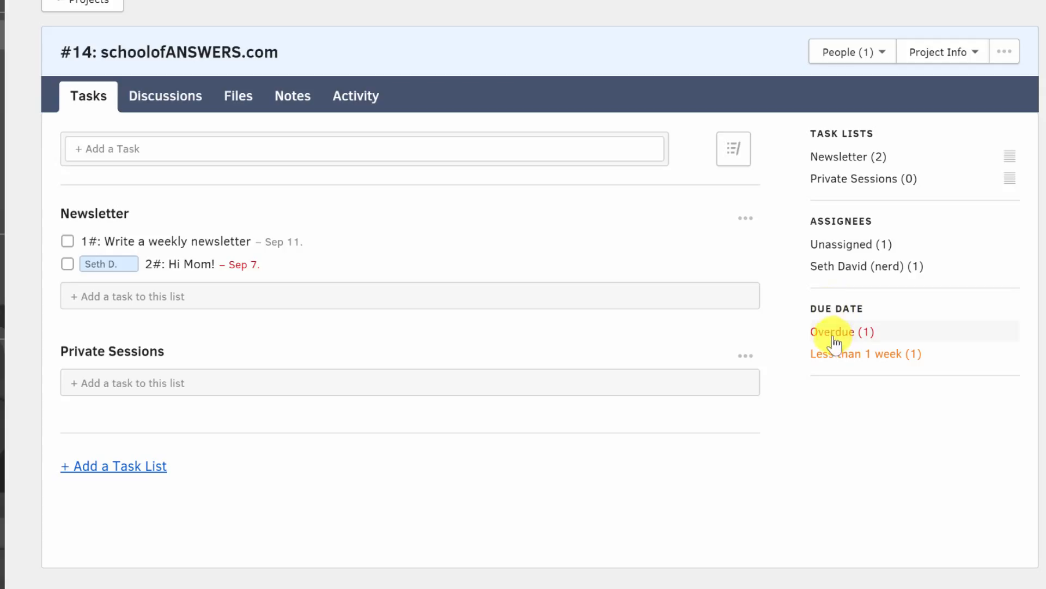
click(850, 250)
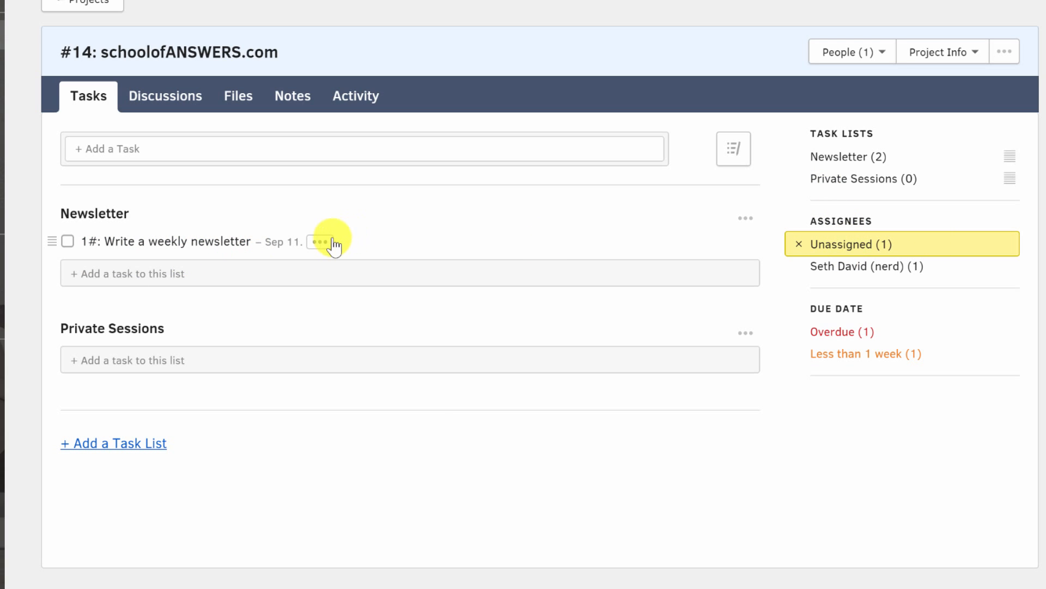
click(319, 241)
click(234, 335)
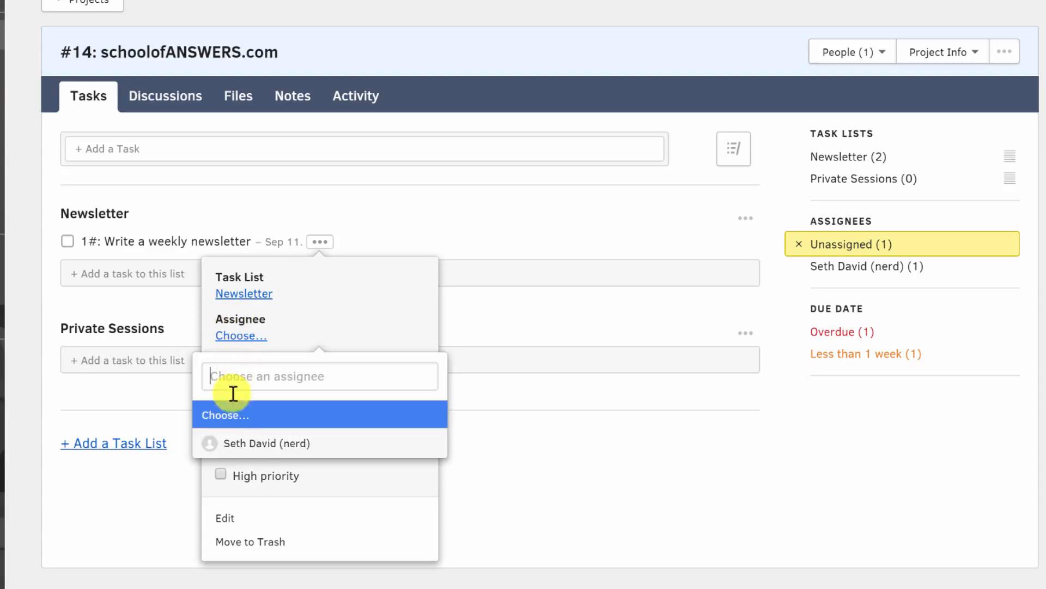
click(222, 442)
click(863, 266)
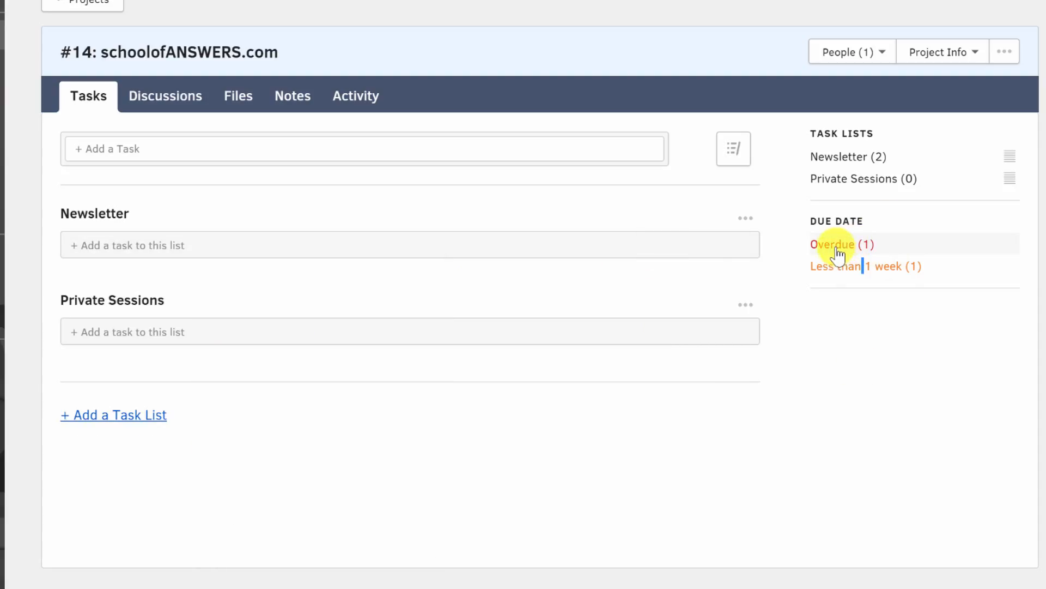
Add a task named "delete me" without a task list or assignee and close the empty task form.
click(101, 153)
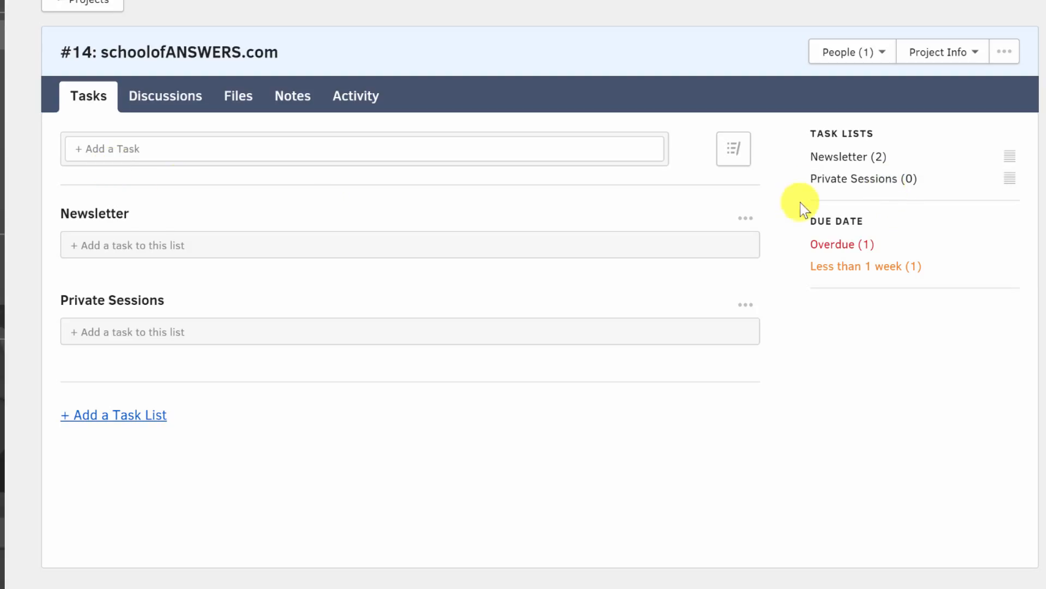
click(838, 158)
click(838, 157)
click(109, 149)
text(delete me)
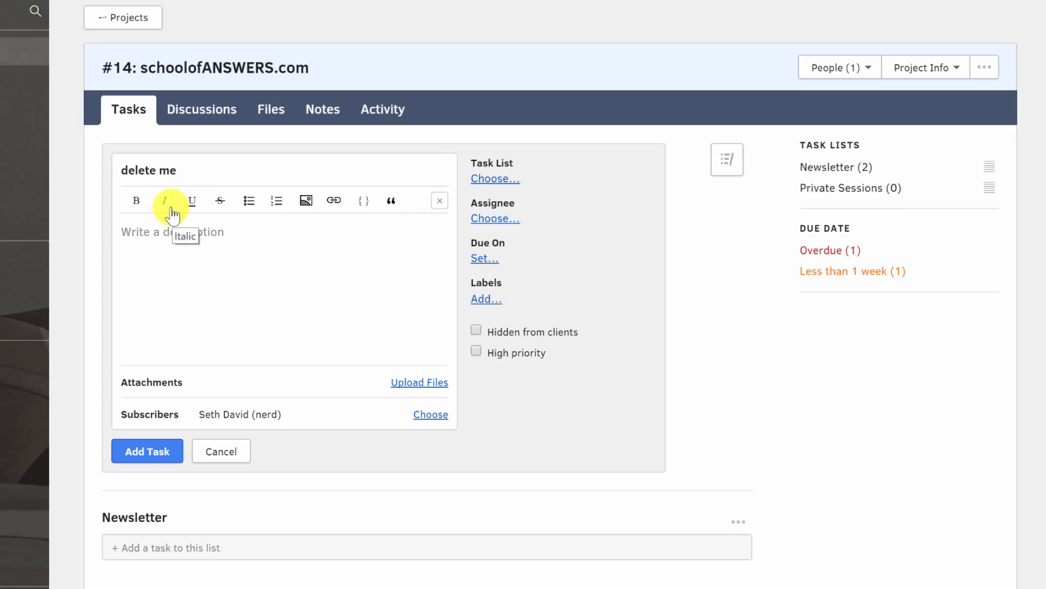
click(153, 451)
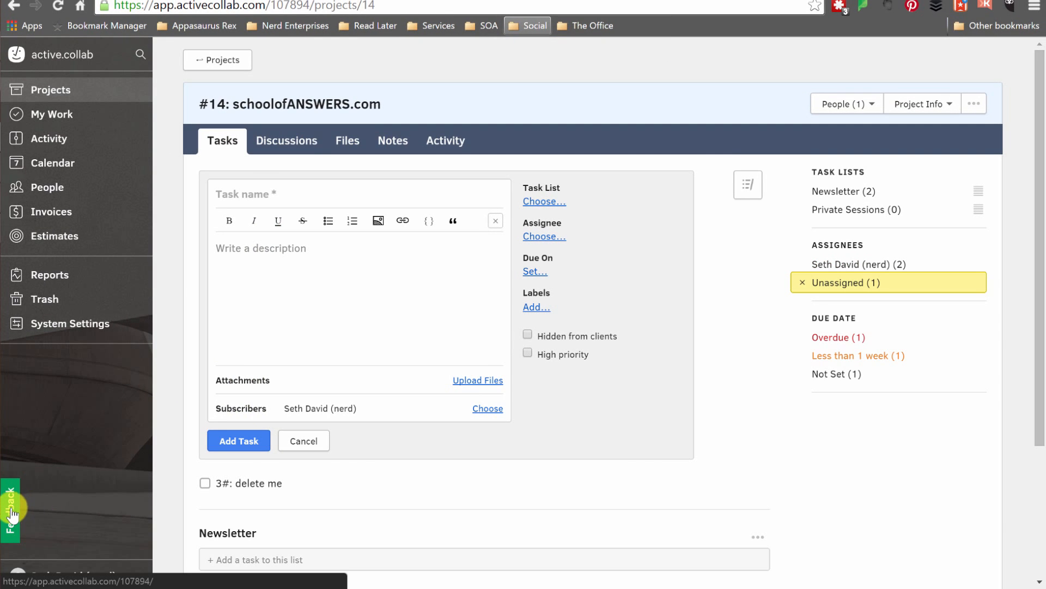
click(315, 444)
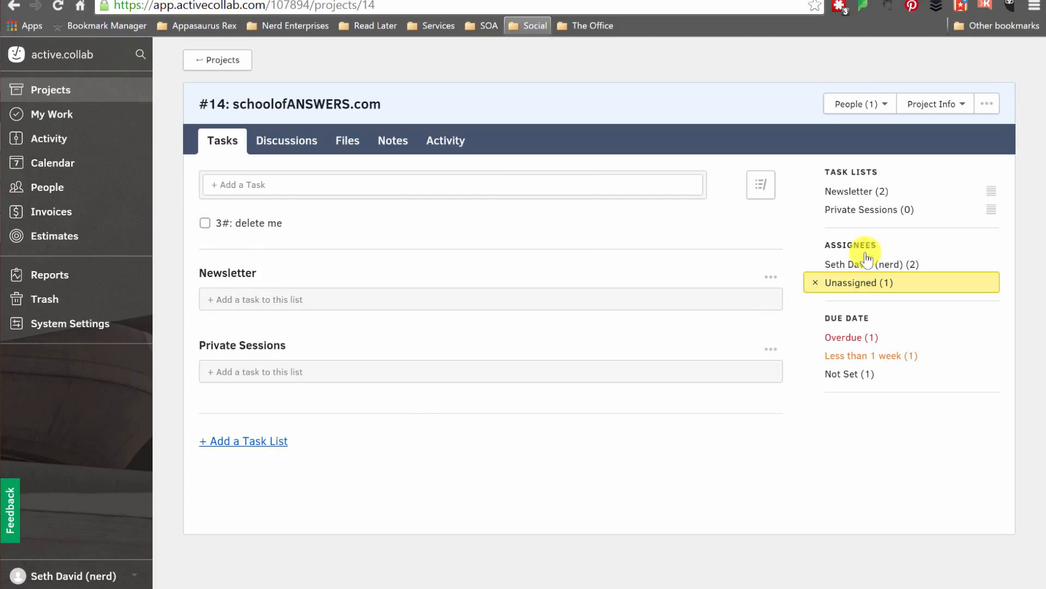
Clear the Unassigned filter and move the "delete me" task to Trash.
click(817, 289)
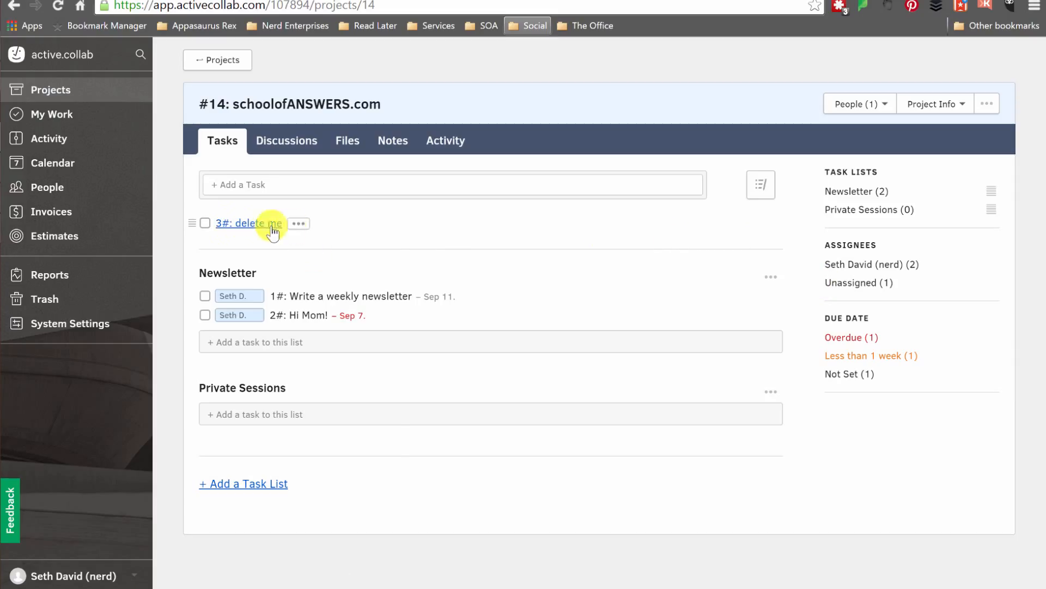
click(299, 224)
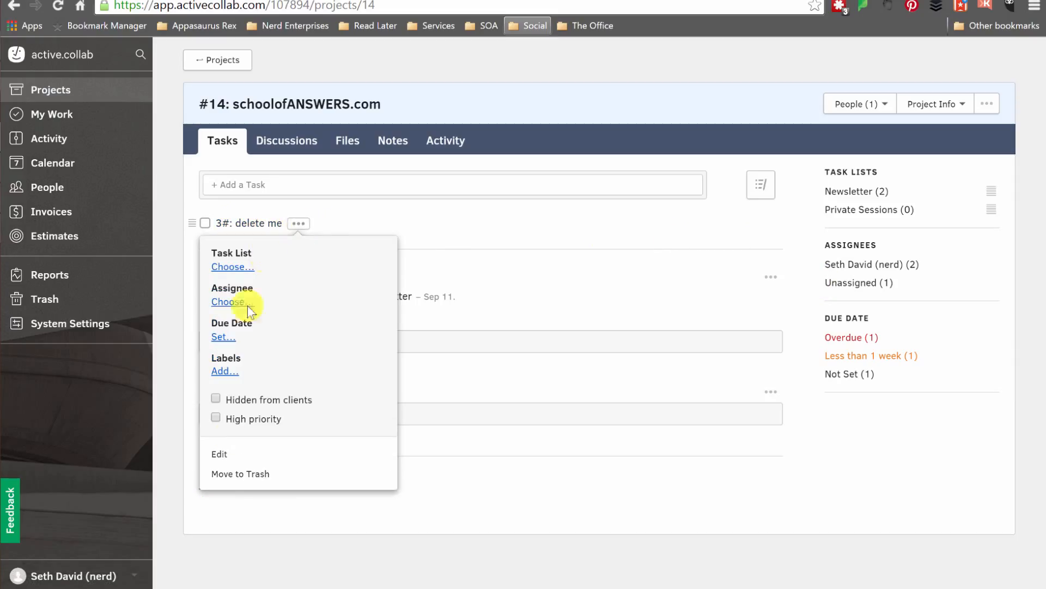
click(234, 474)
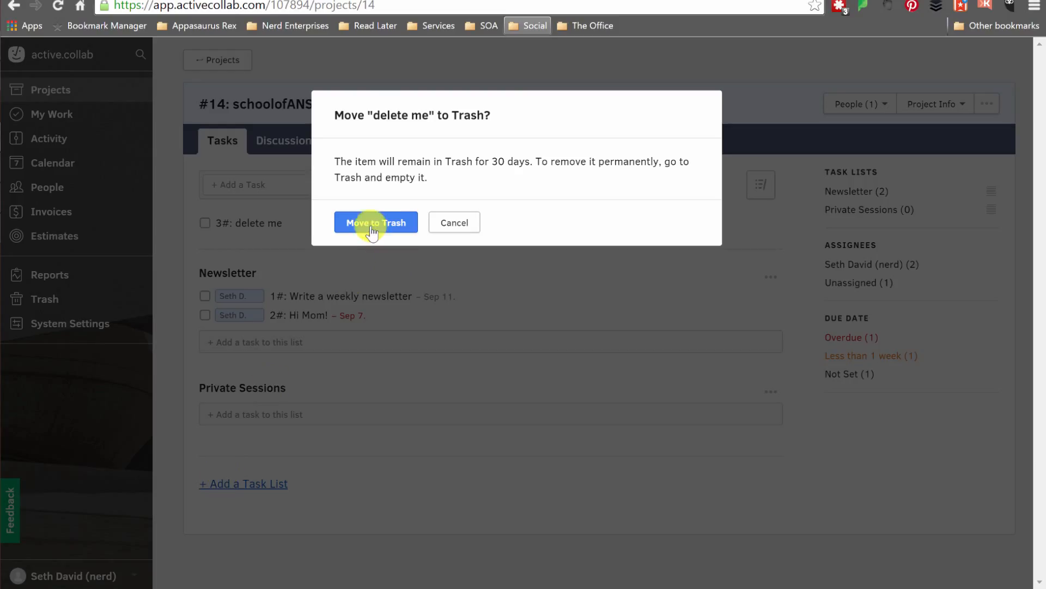
click(368, 227)
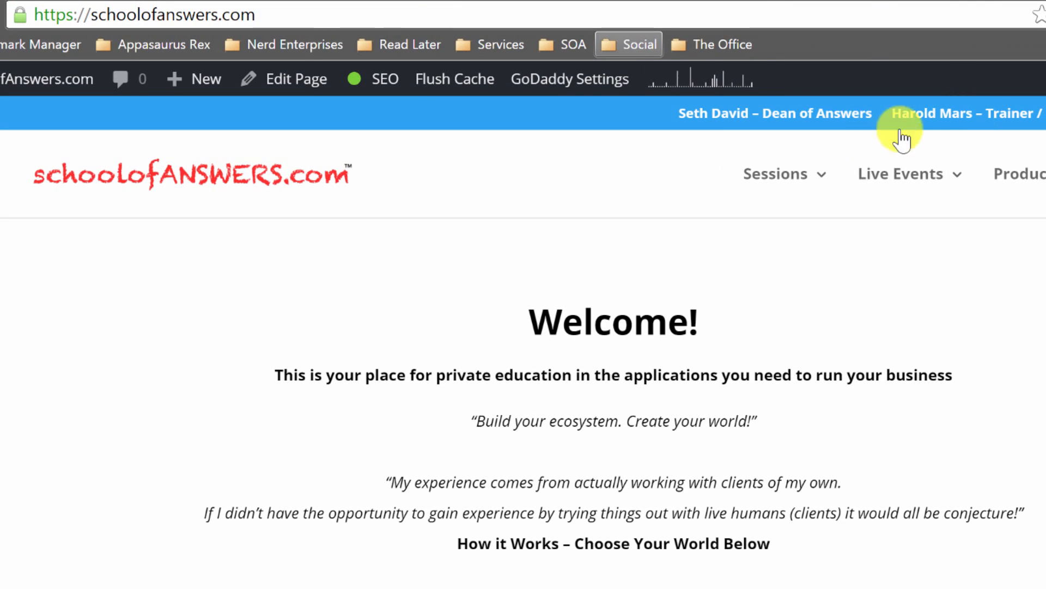
mouse_move(800, 194)
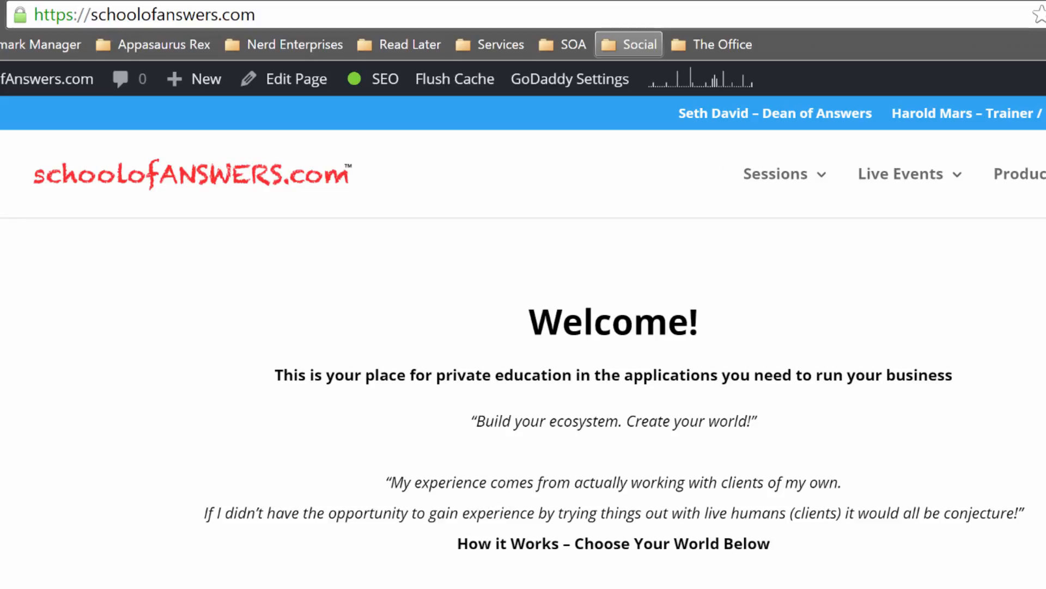